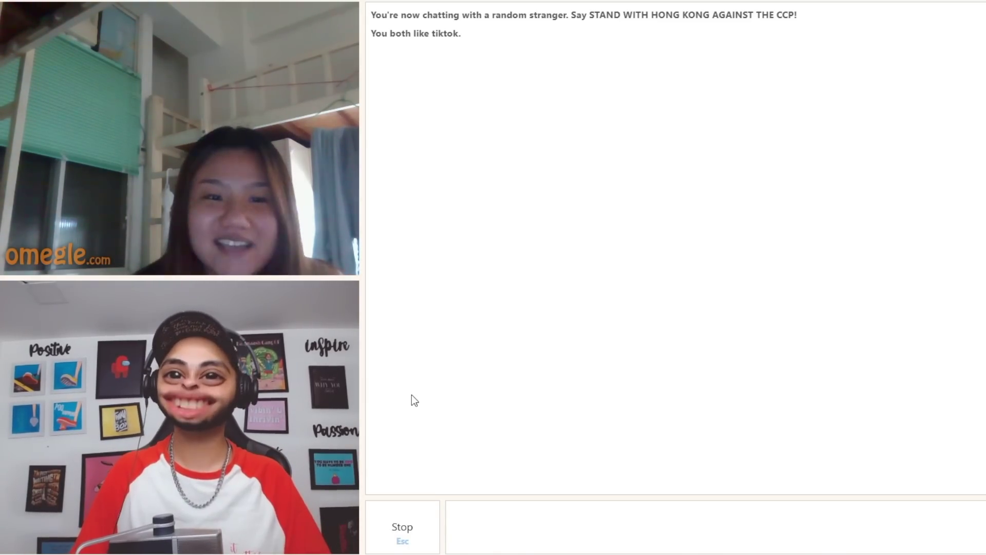
pyautogui.write('f')
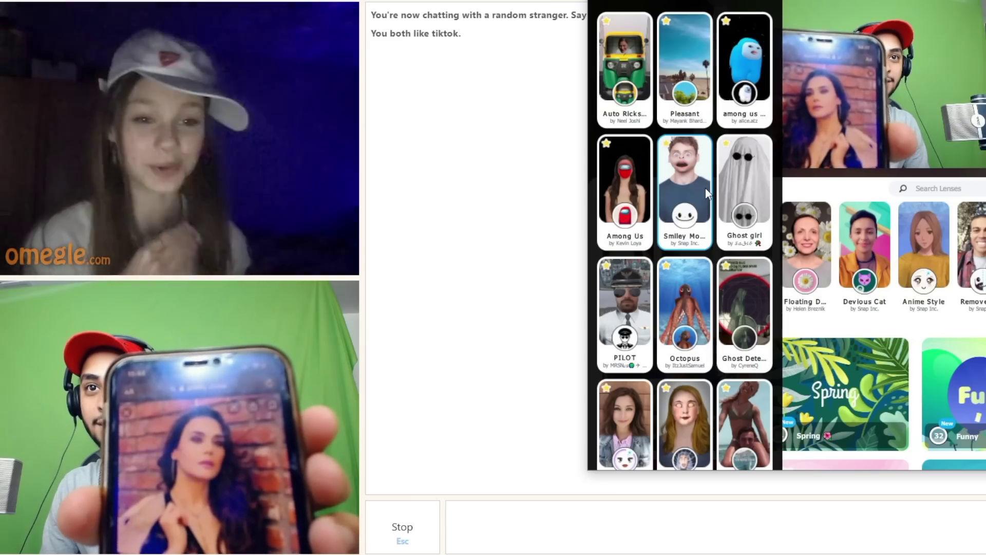
# Apply the smiley face lens from Snap Camera to the webcam feed.
pyautogui.click(670, 191)
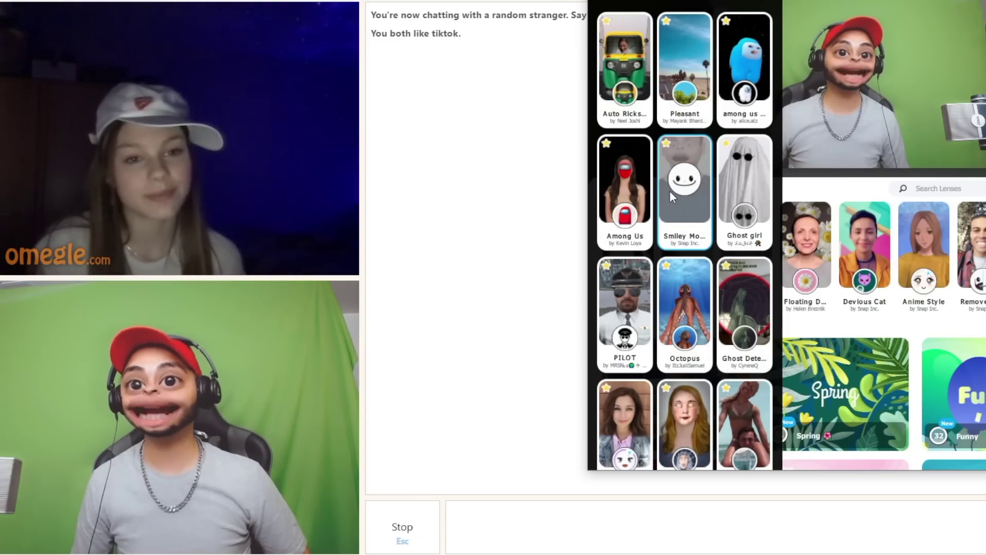